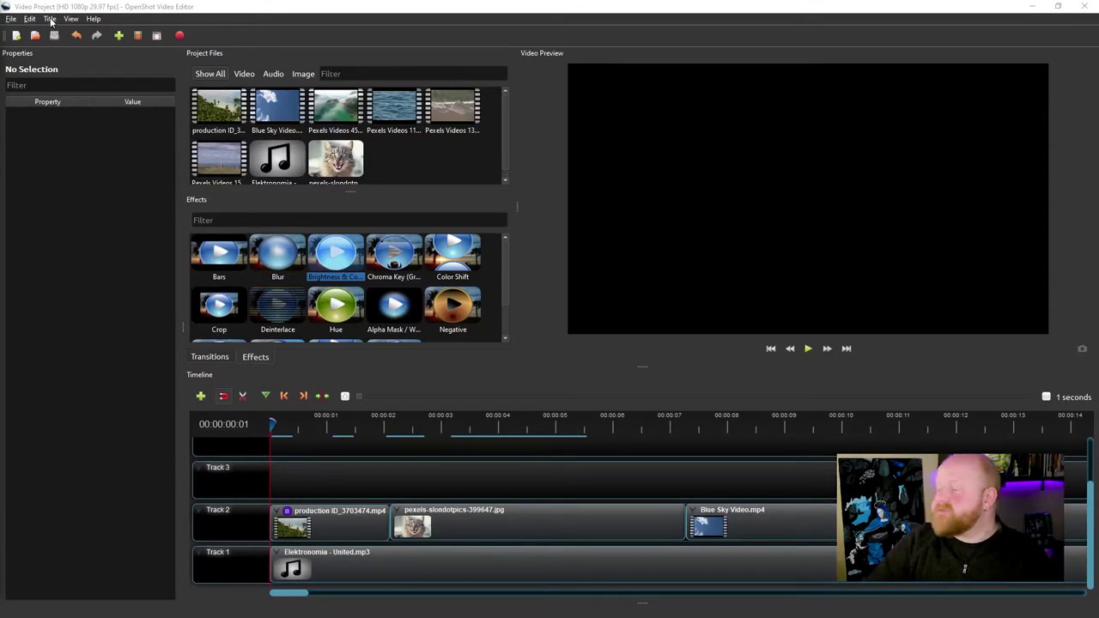
# Step: Choose Title from the Title menu to open the Titles template dialog
pyautogui.click(50, 19)
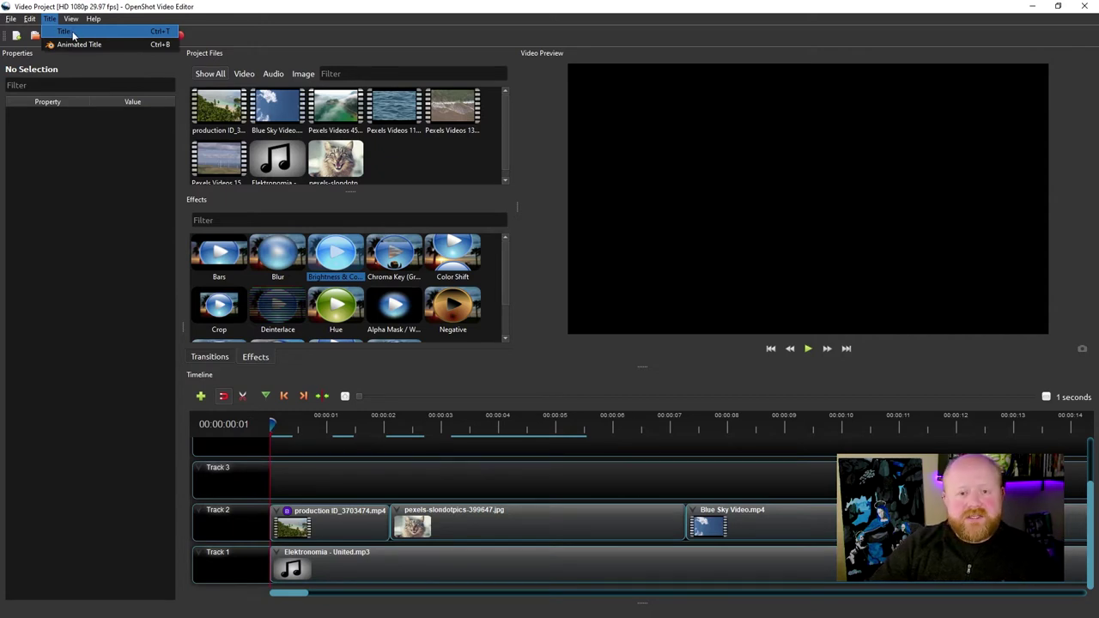
pyautogui.click(73, 33)
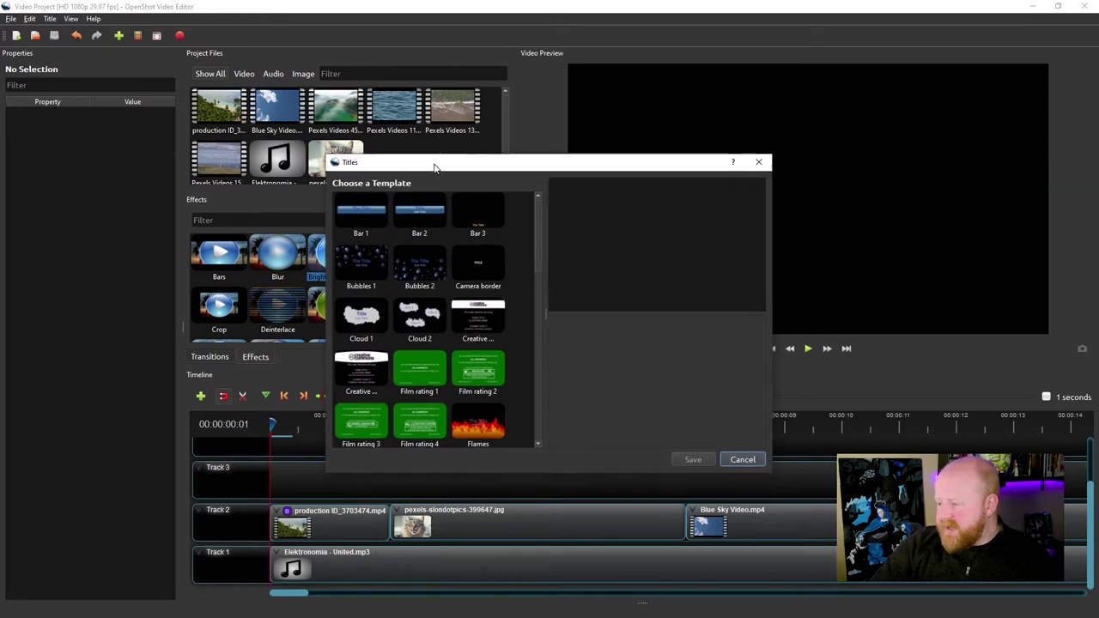
# Step: Choose the Gold 1 template and select its 'The Title' text for replacement
pyautogui.moveTo(435, 167); pyautogui.dragTo(266, 87)
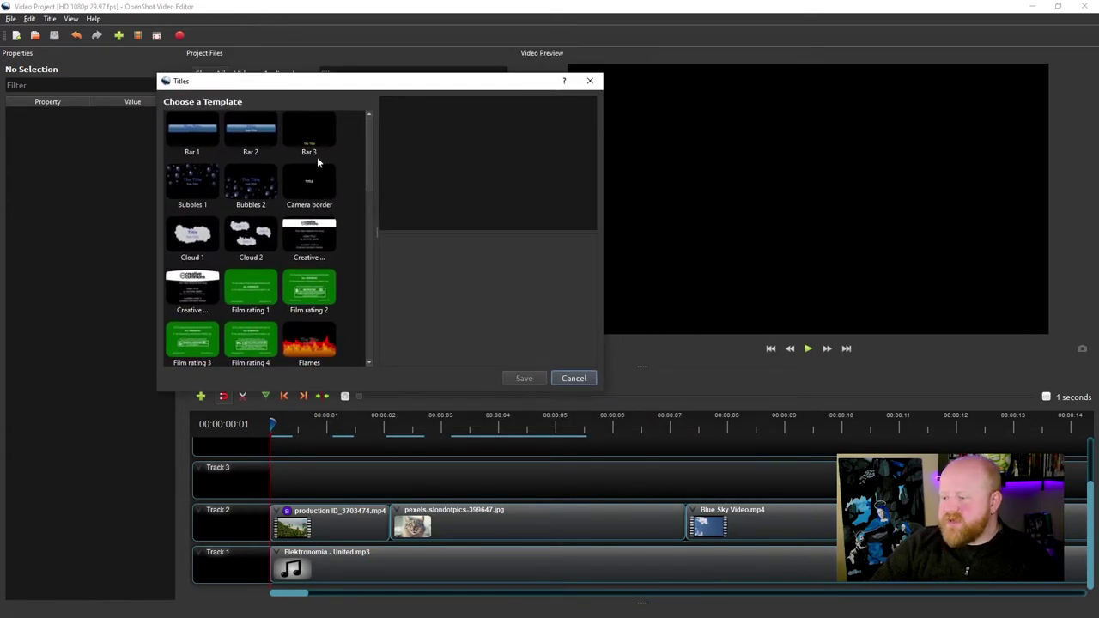
pyautogui.moveTo(367, 148); pyautogui.dragTo(348, 205)
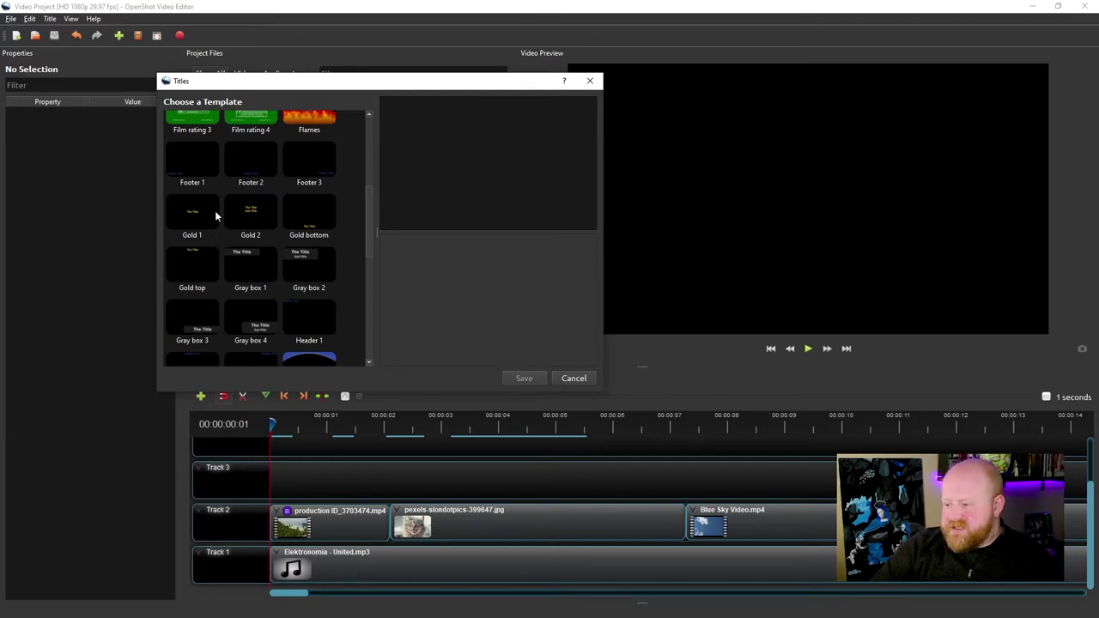
pyautogui.click(191, 214)
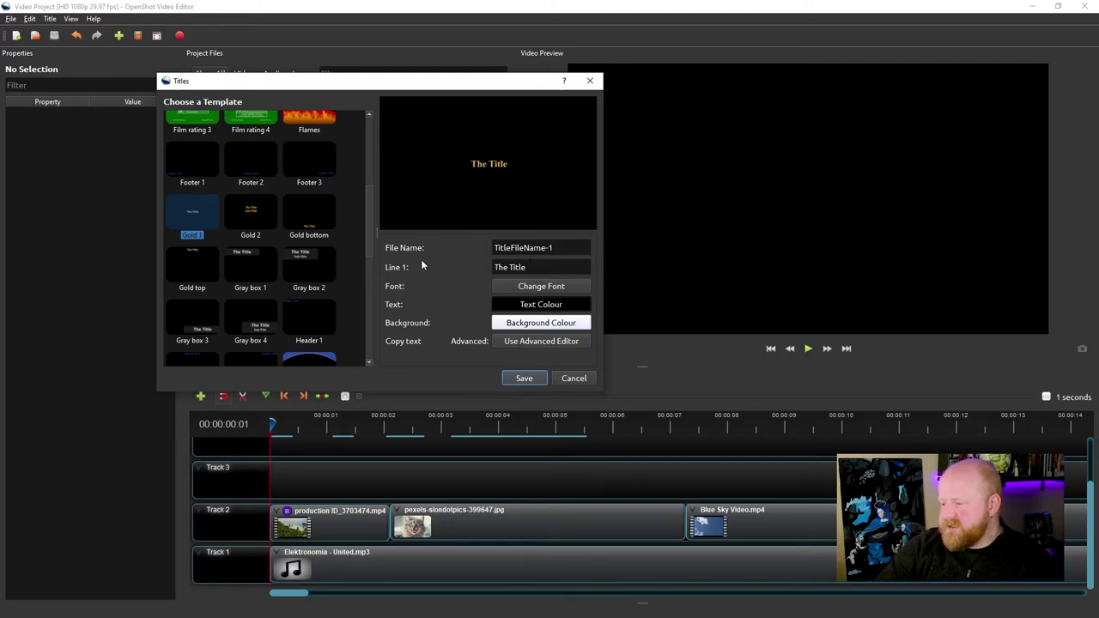
pyautogui.moveTo(532, 267); pyautogui.dragTo(478, 272)
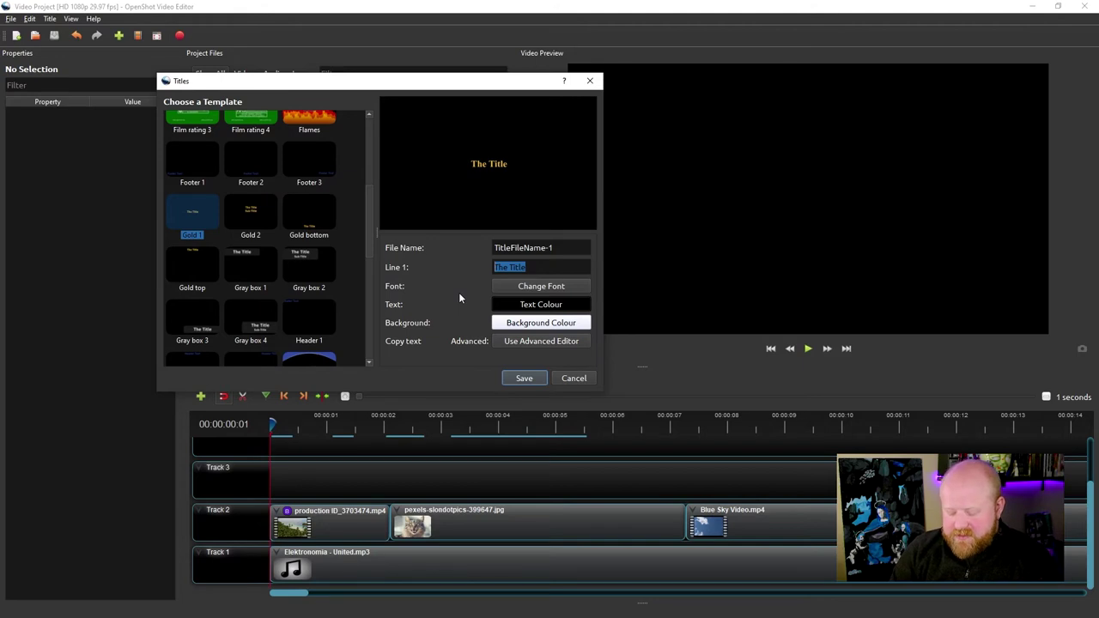
# Step: Type 'Awesome Video' over the selected Line 1 title text
pyautogui.write('Aw')
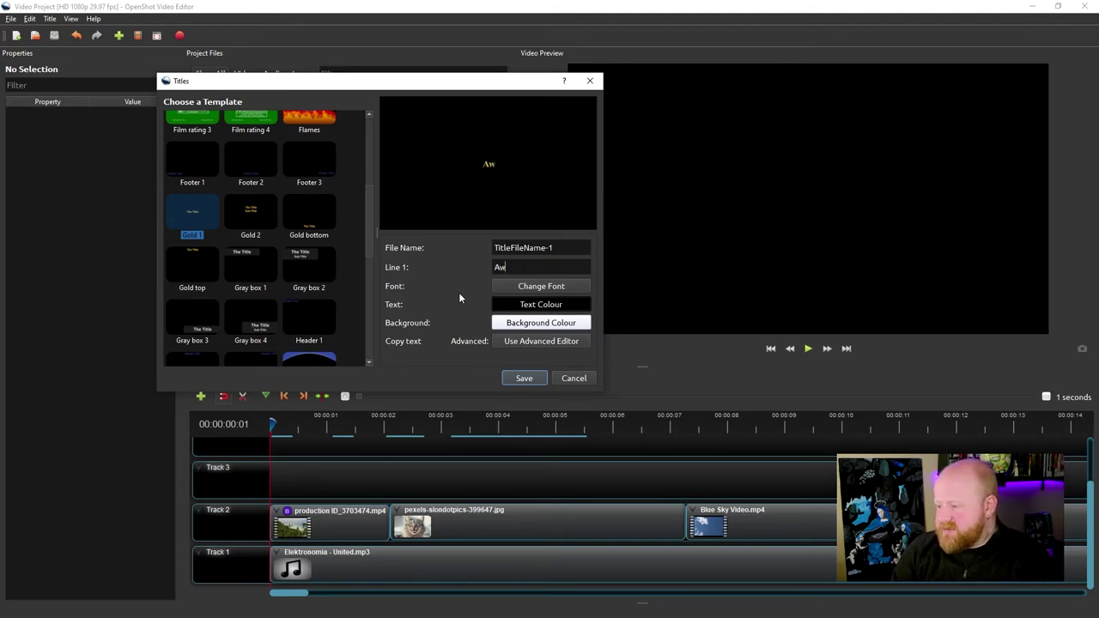
pyautogui.write('esome Vi')
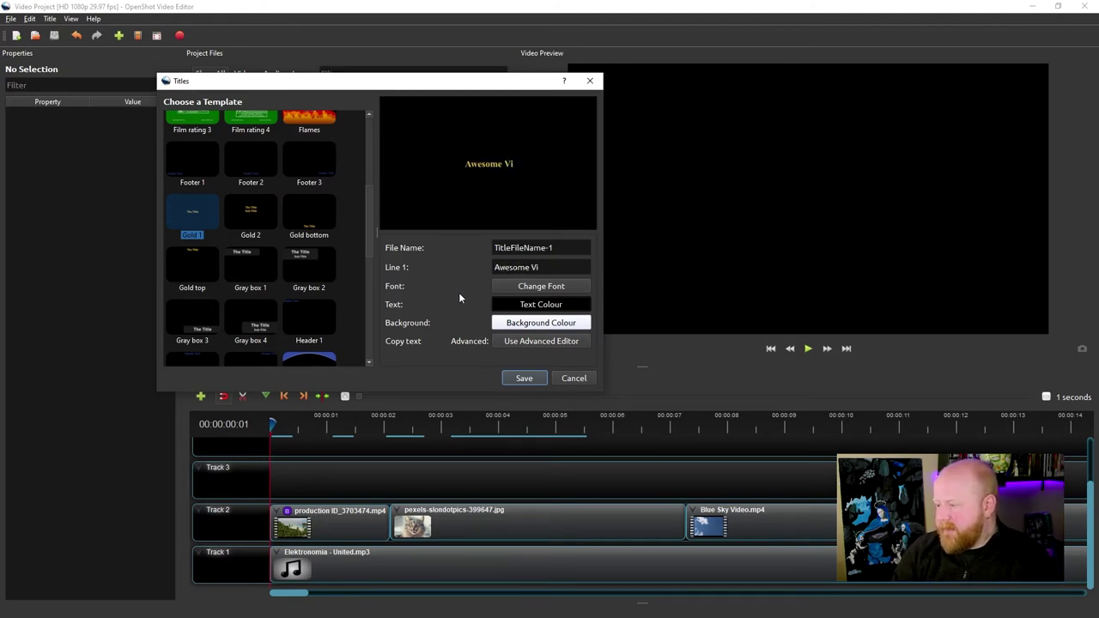
pyautogui.write('deo')
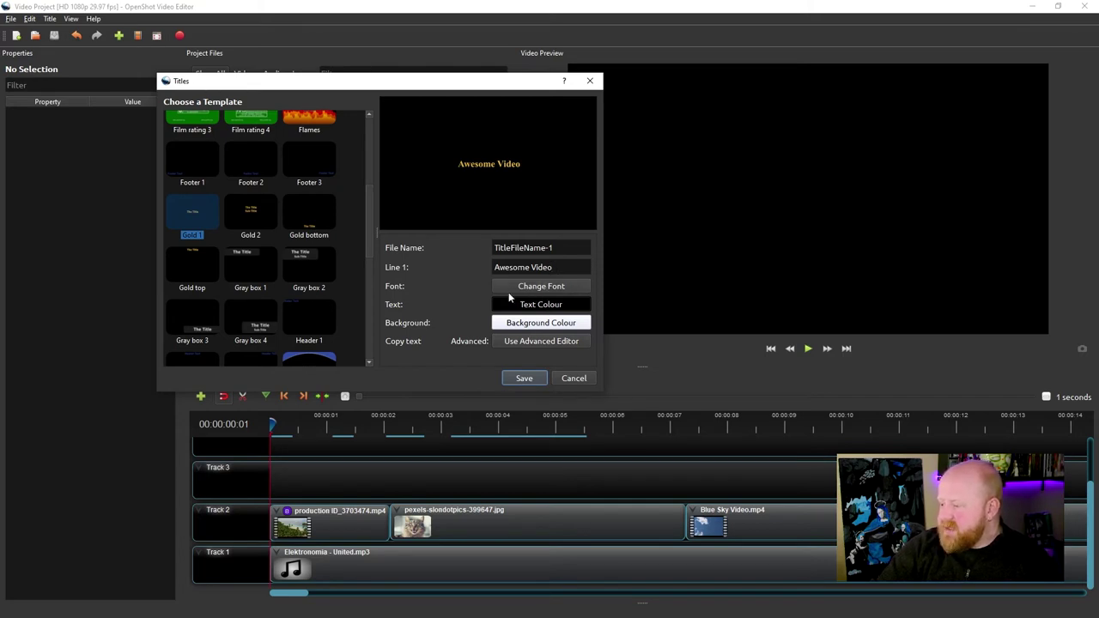
# Step: In the font settings, choose Tw Cen MT Condensed Extra Bold with Regular style
pyautogui.click(539, 288)
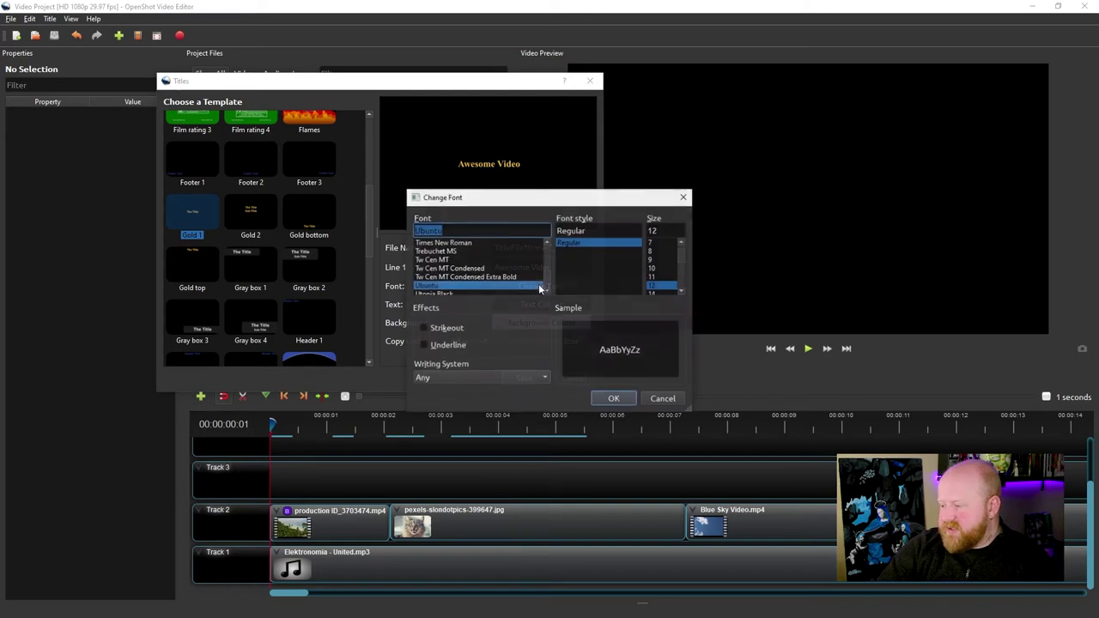
pyautogui.moveTo(550, 198); pyautogui.dragTo(720, 129)
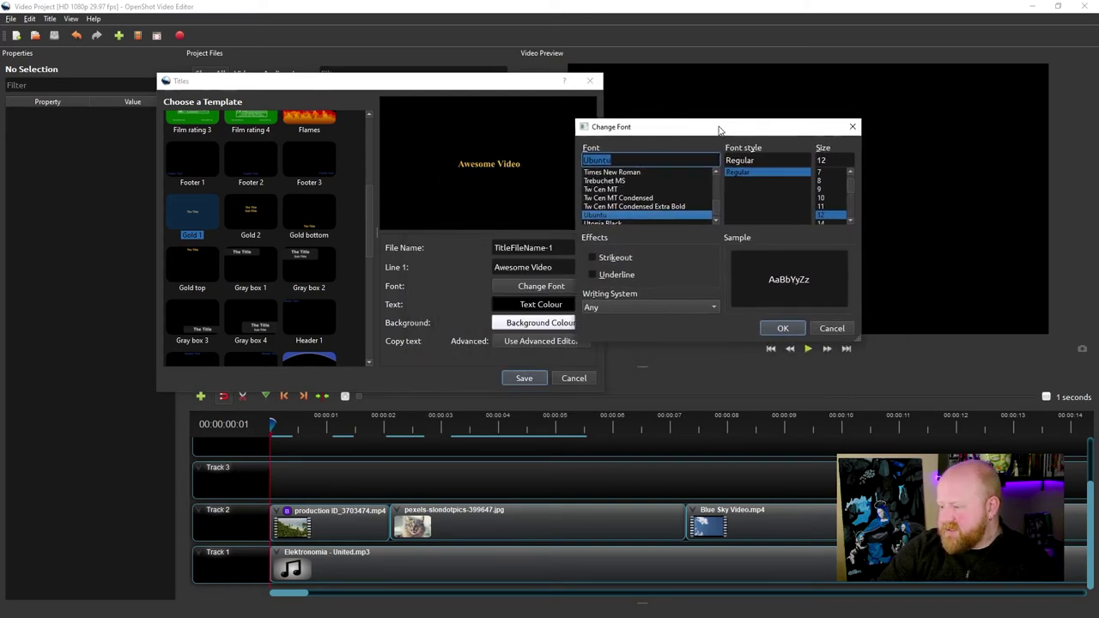
pyautogui.click(838, 328)
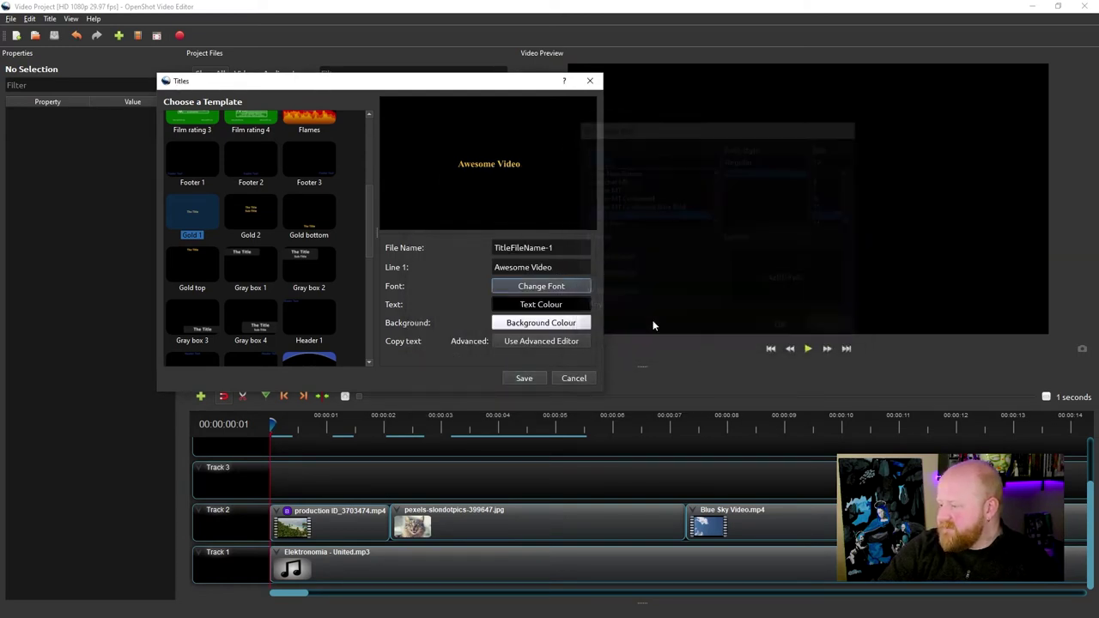
pyautogui.click(541, 287)
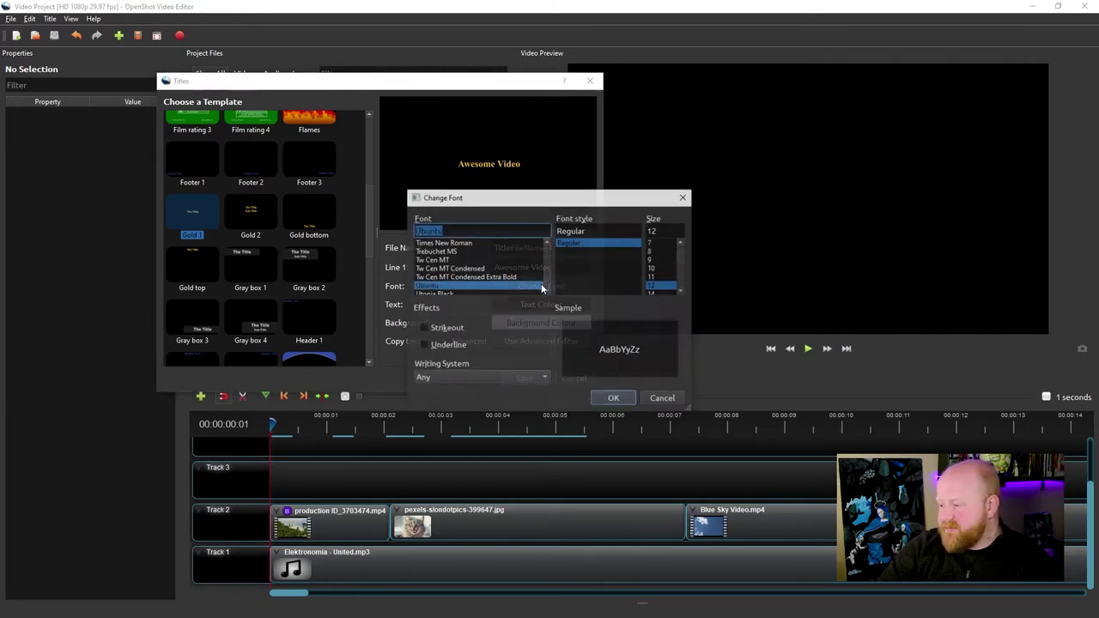
pyautogui.click(442, 243)
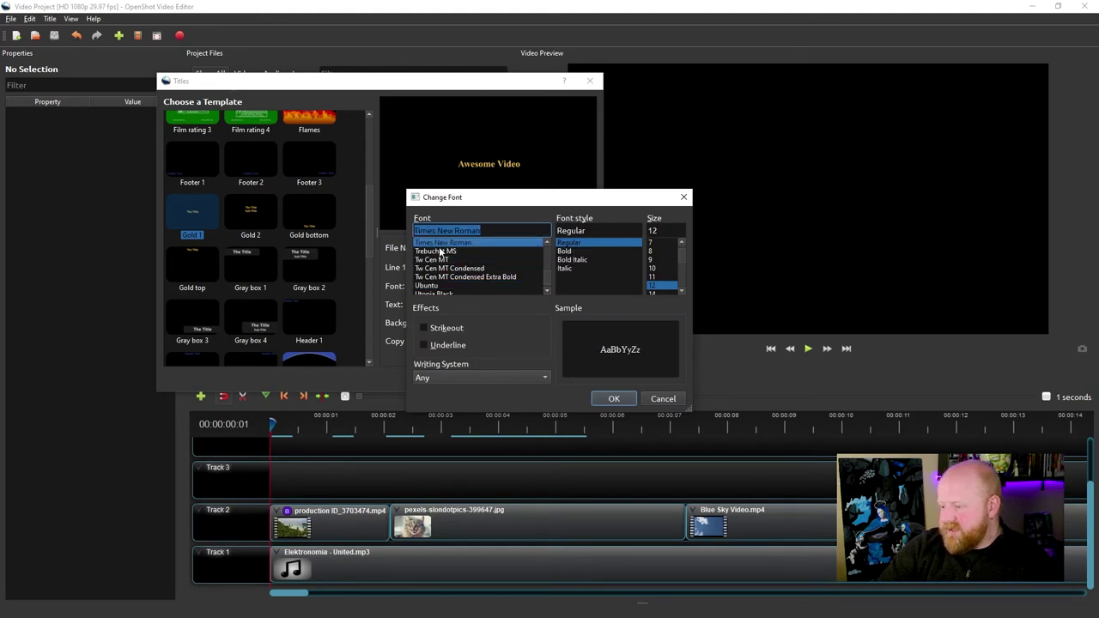
pyautogui.press('Down')
pyautogui.press('Down')
pyautogui.press('Down')
pyautogui.press('Down')
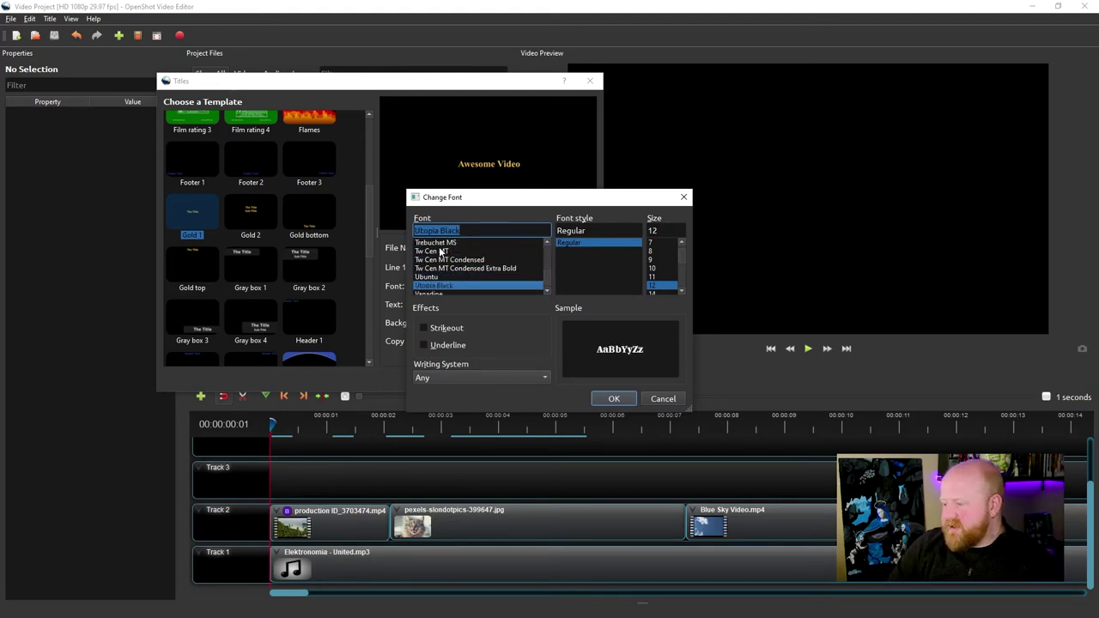
pyautogui.click(577, 243)
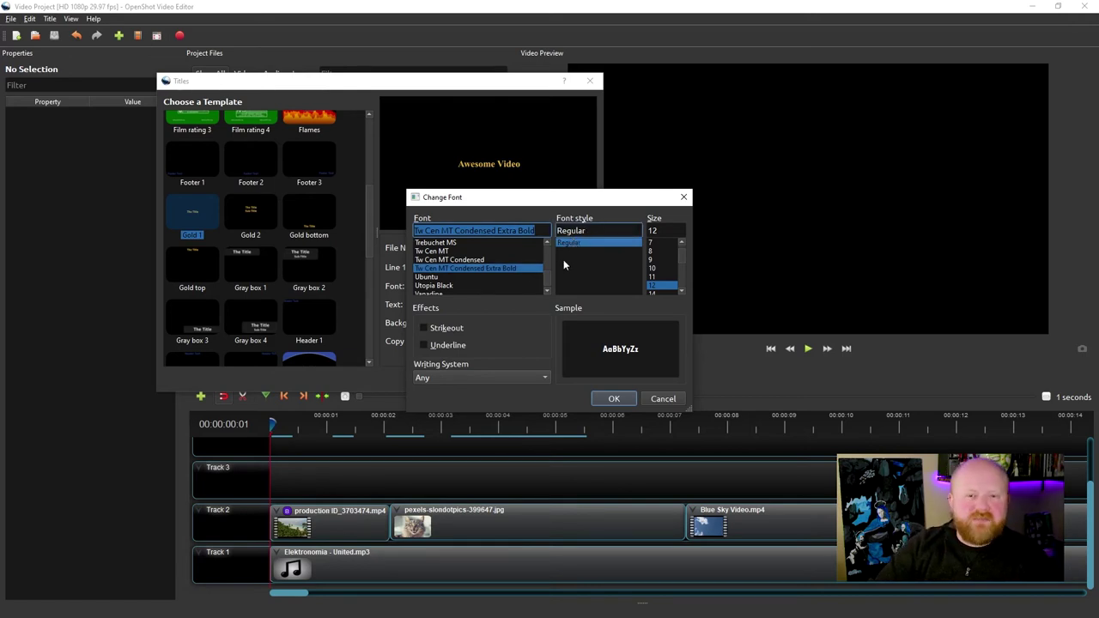
# Step: Set the font size to 36, try the strikeout and underline effects, and confirm
pyautogui.scroll(-3, 660, 269)
pyautogui.click(661, 269)
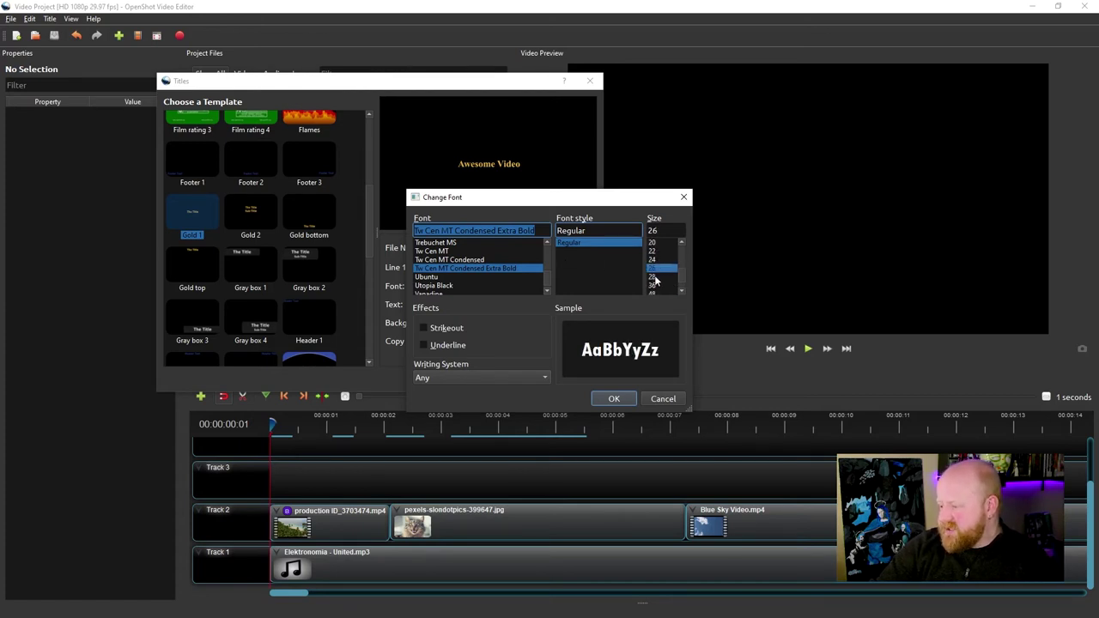
pyautogui.click(657, 278)
pyautogui.click(655, 285)
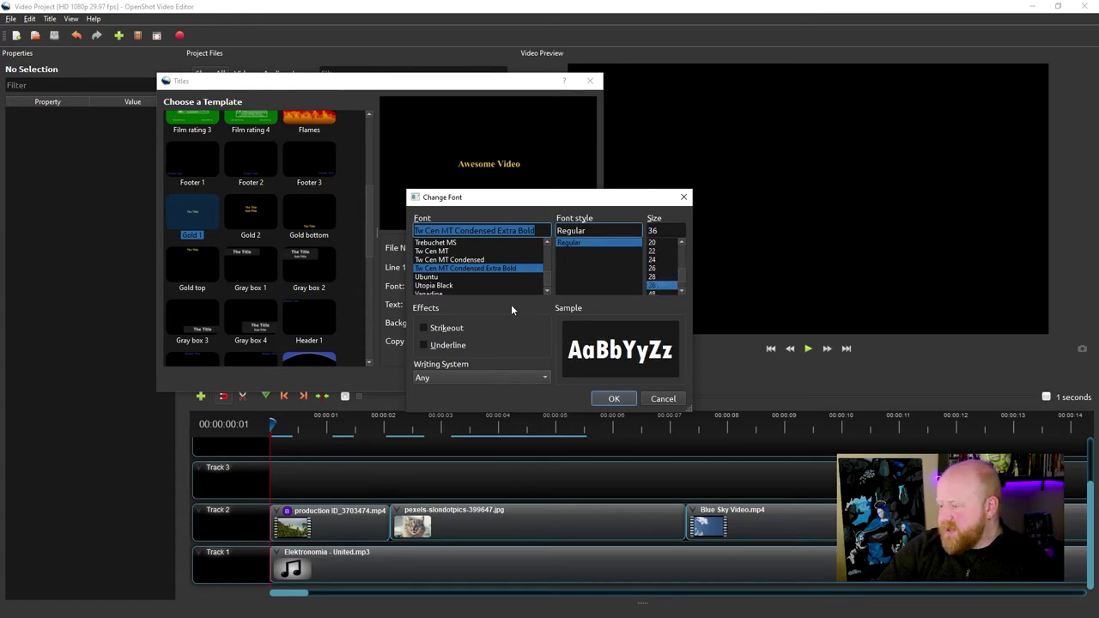
pyautogui.click(422, 328)
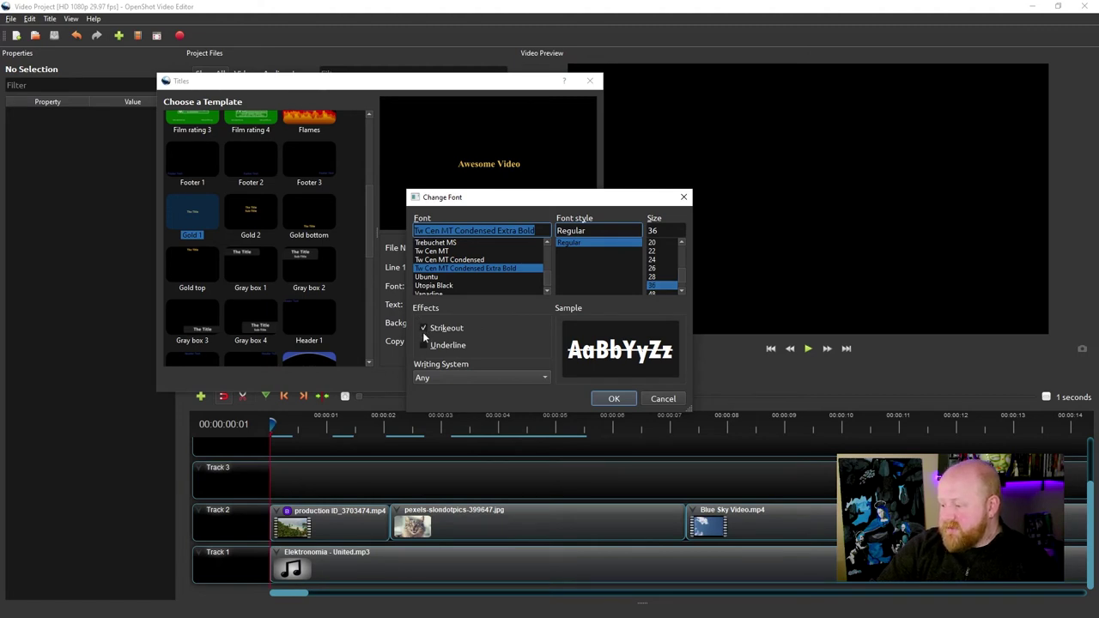
pyautogui.click(423, 344)
pyautogui.click(422, 345)
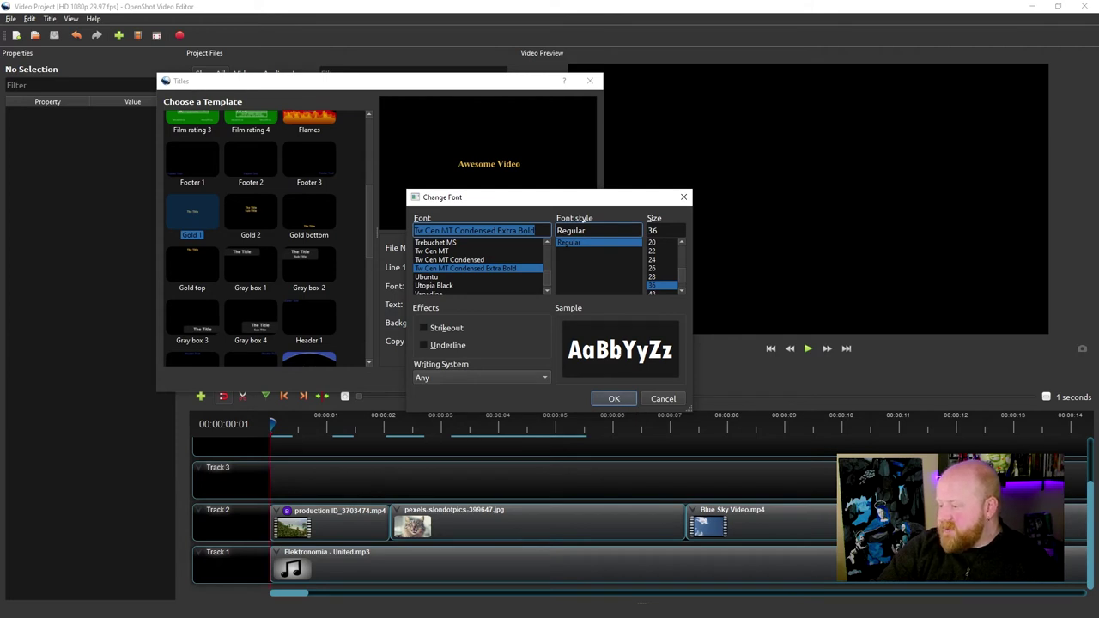
pyautogui.click(614, 398)
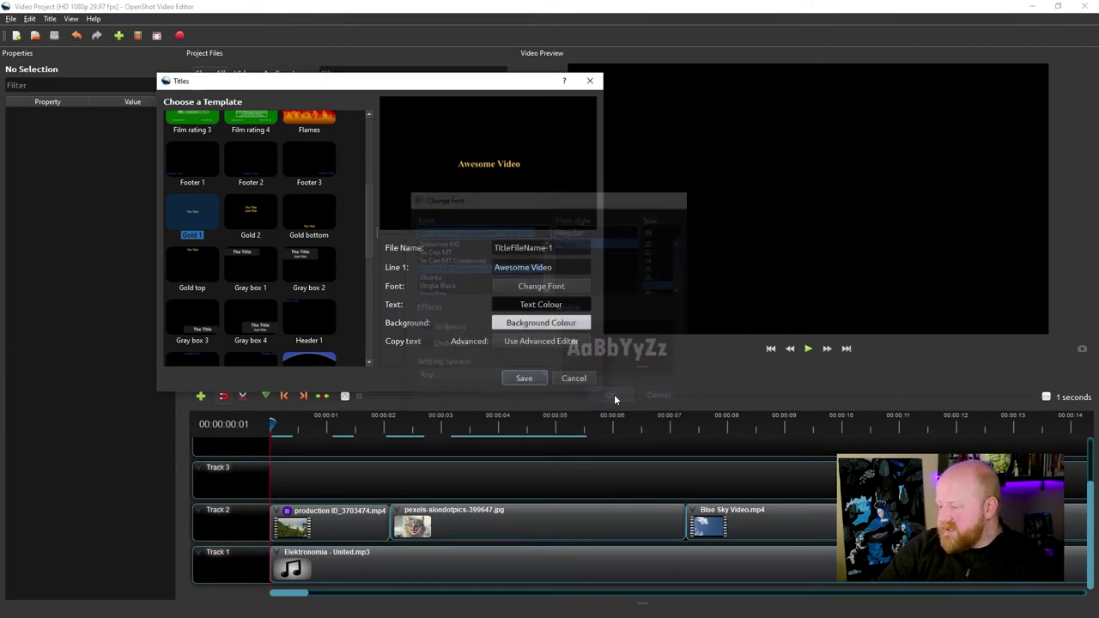
# Step: Set the title text colour to pure white
pyautogui.click(537, 305)
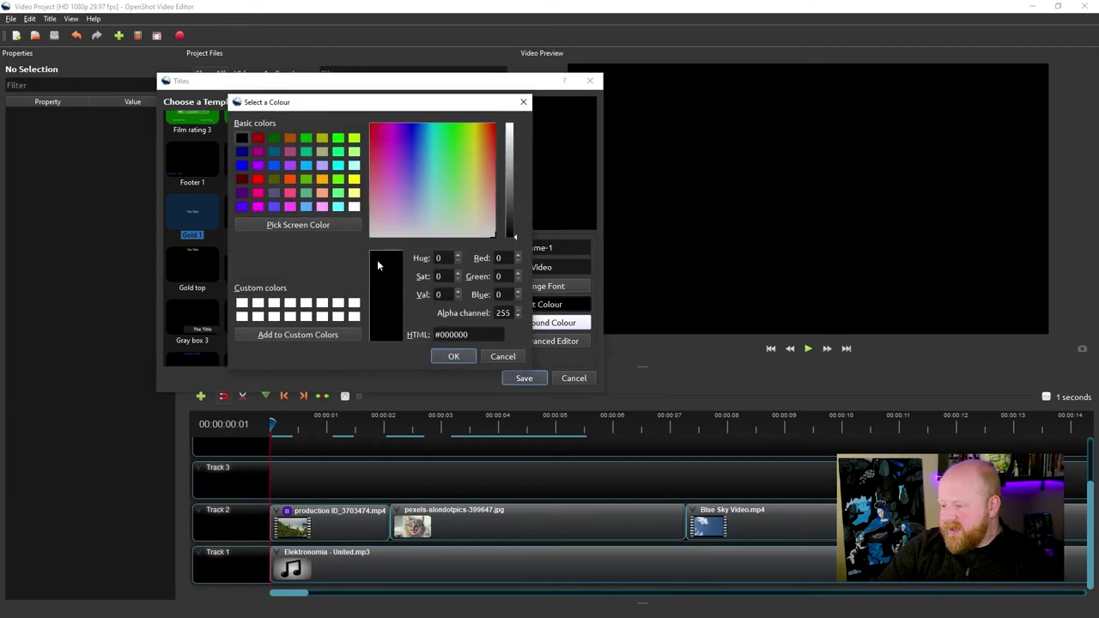
pyautogui.click(425, 156)
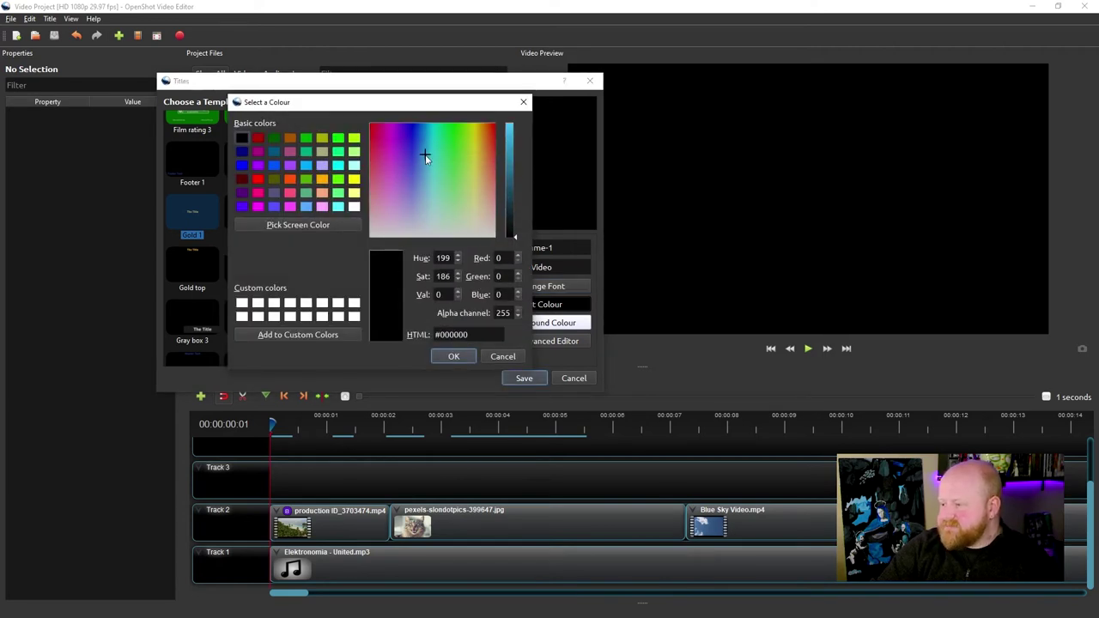
pyautogui.moveTo(425, 157); pyautogui.dragTo(367, 251)
pyautogui.moveTo(507, 172); pyautogui.dragTo(516, 111)
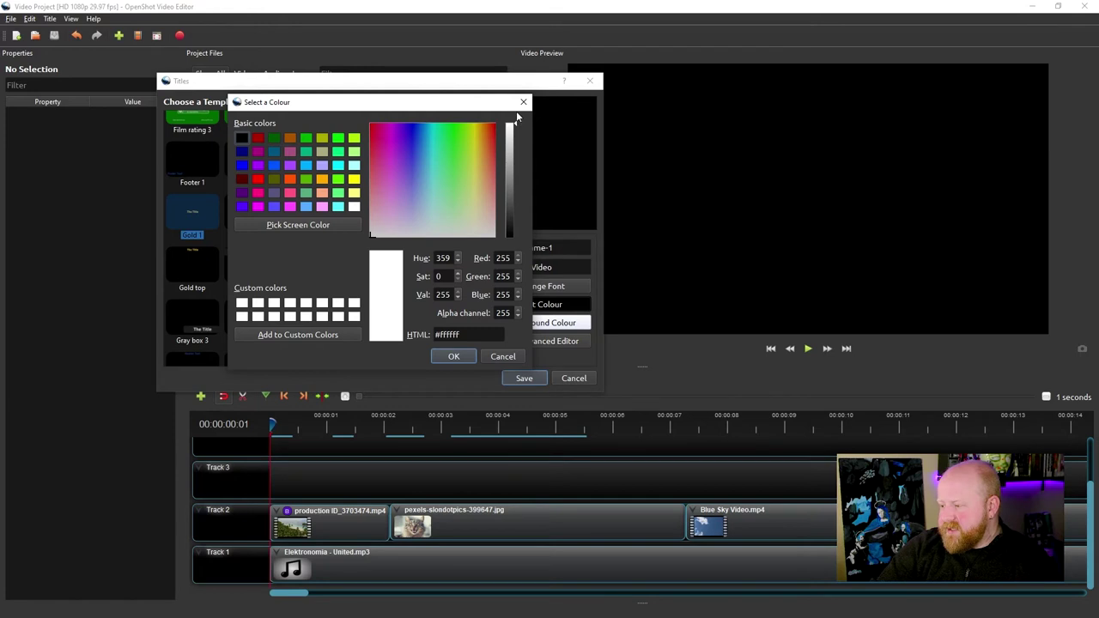
pyautogui.click(453, 355)
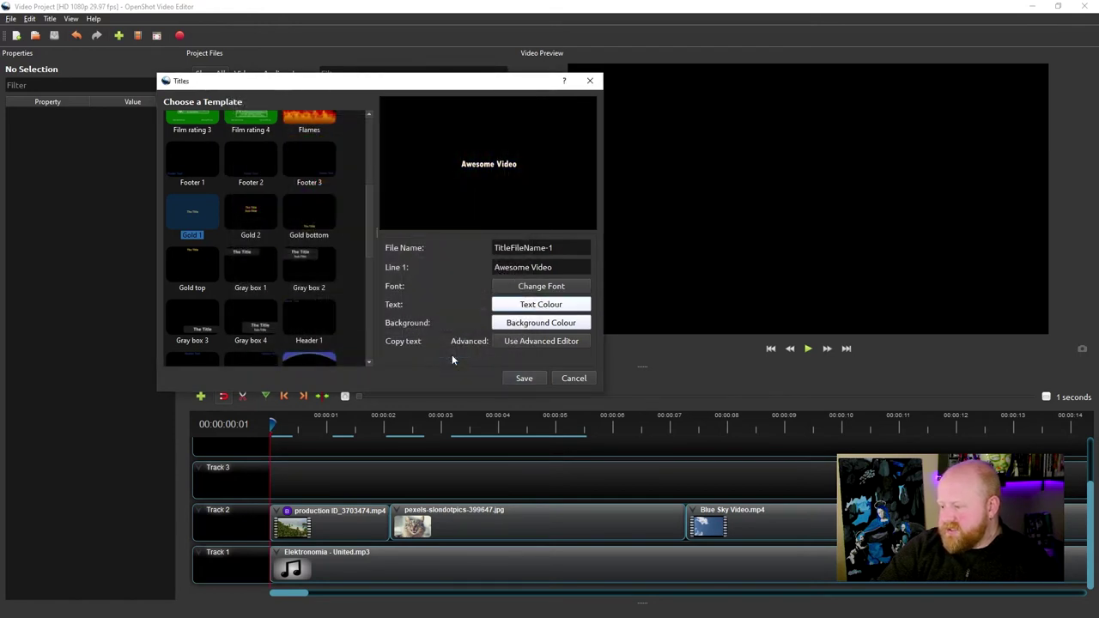
# Step: Set the title background to the red shade #c7282f sampled from the screen
pyautogui.click(533, 325)
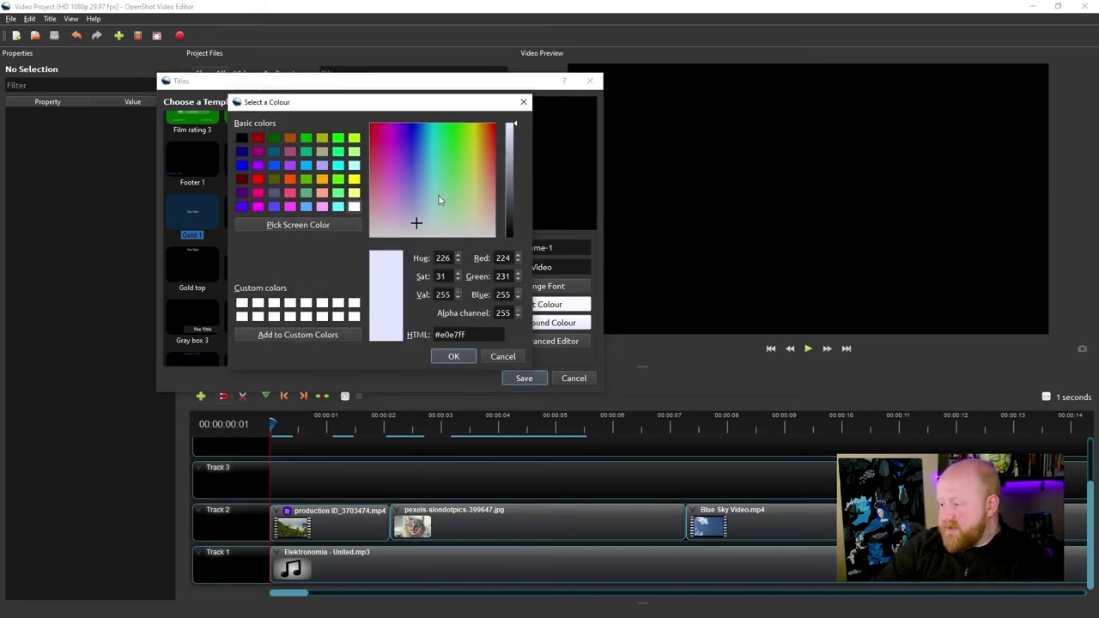
pyautogui.moveTo(423, 203); pyautogui.dragTo(358, 127)
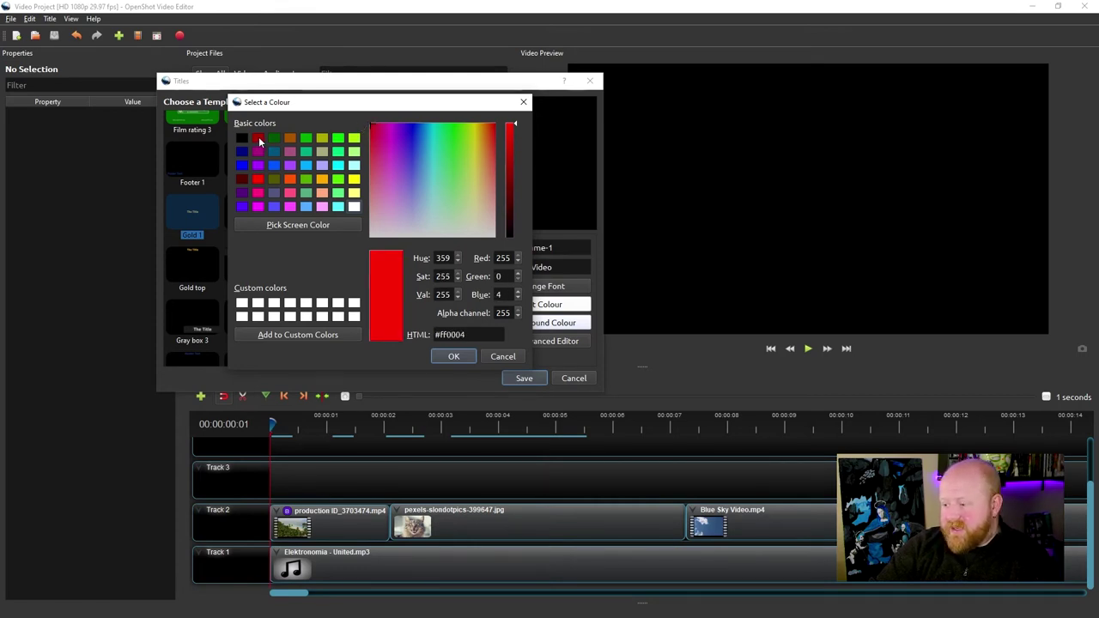
pyautogui.click(258, 139)
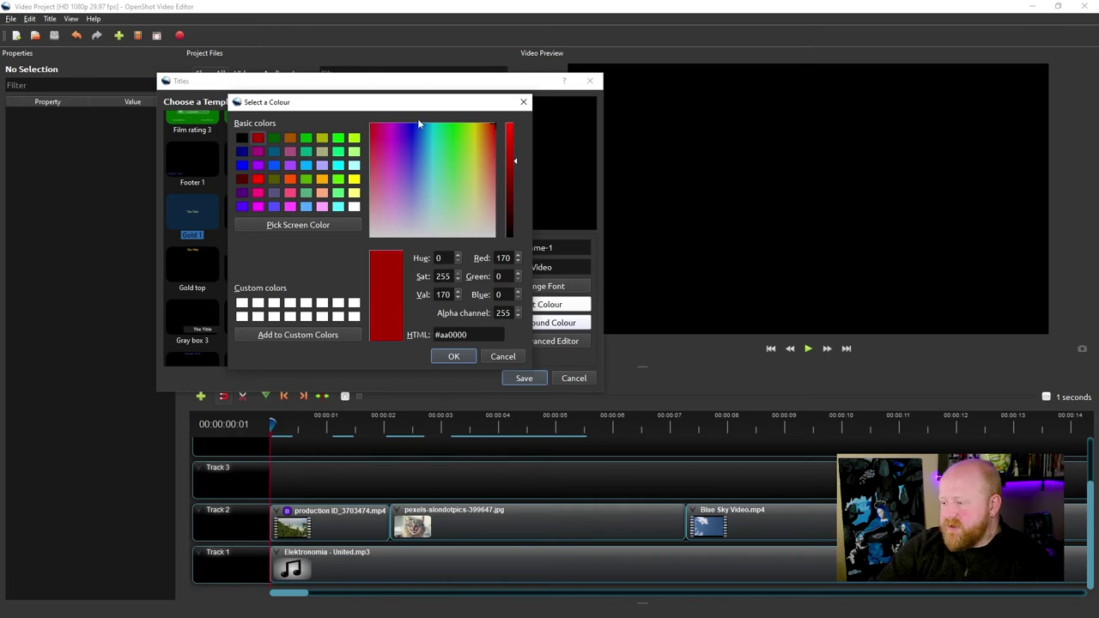
pyautogui.moveTo(411, 129); pyautogui.dragTo(515, 117)
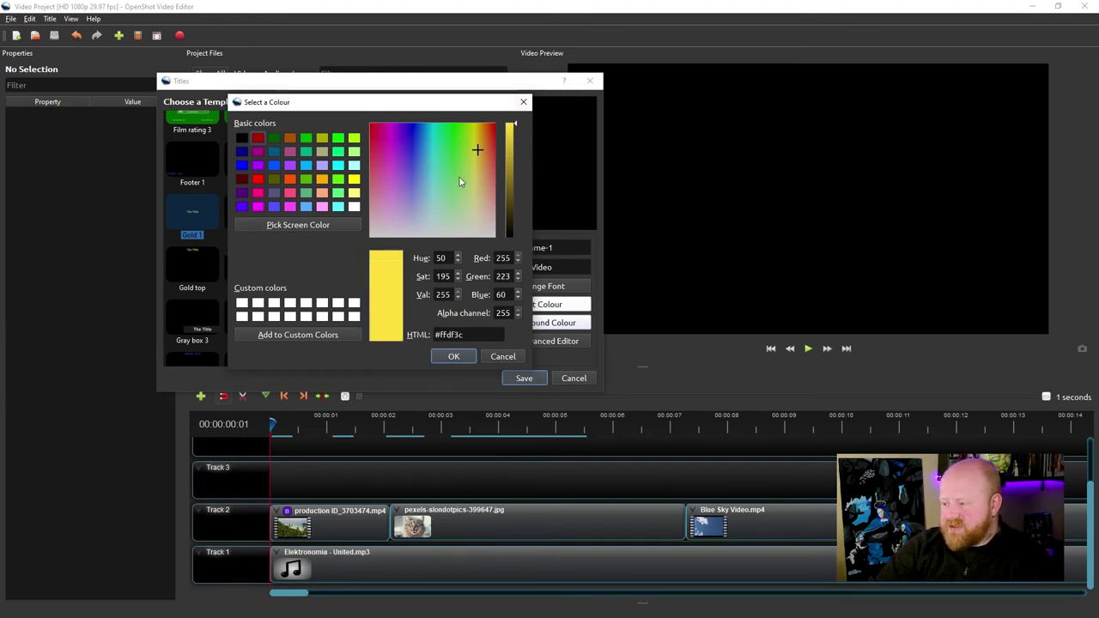
pyautogui.moveTo(478, 150)
pyautogui.mouseDown()
pyautogui.moveTo(476, 140)
pyautogui.moveTo(386, 147)
pyautogui.moveTo(411, 137)
pyautogui.mouseUp()
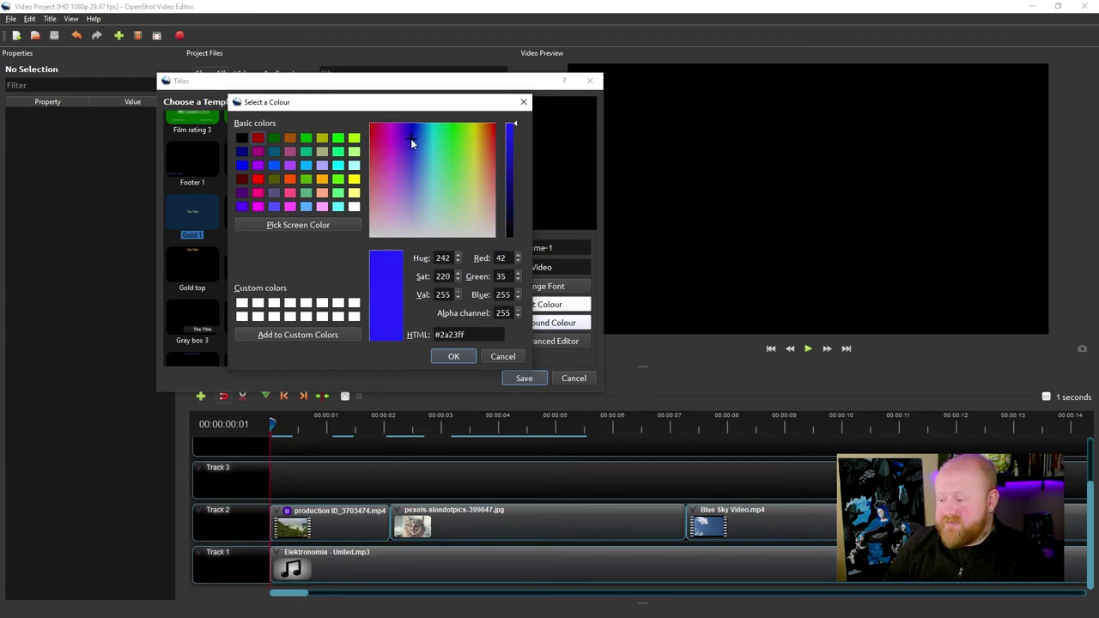
pyautogui.click(292, 227)
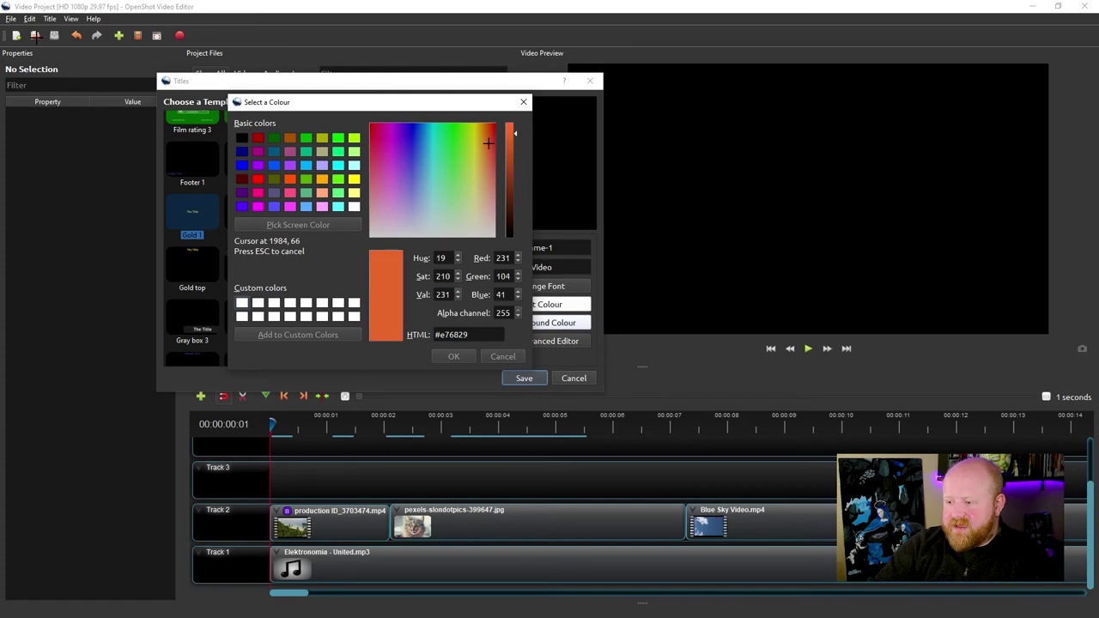
pyautogui.click(181, 36)
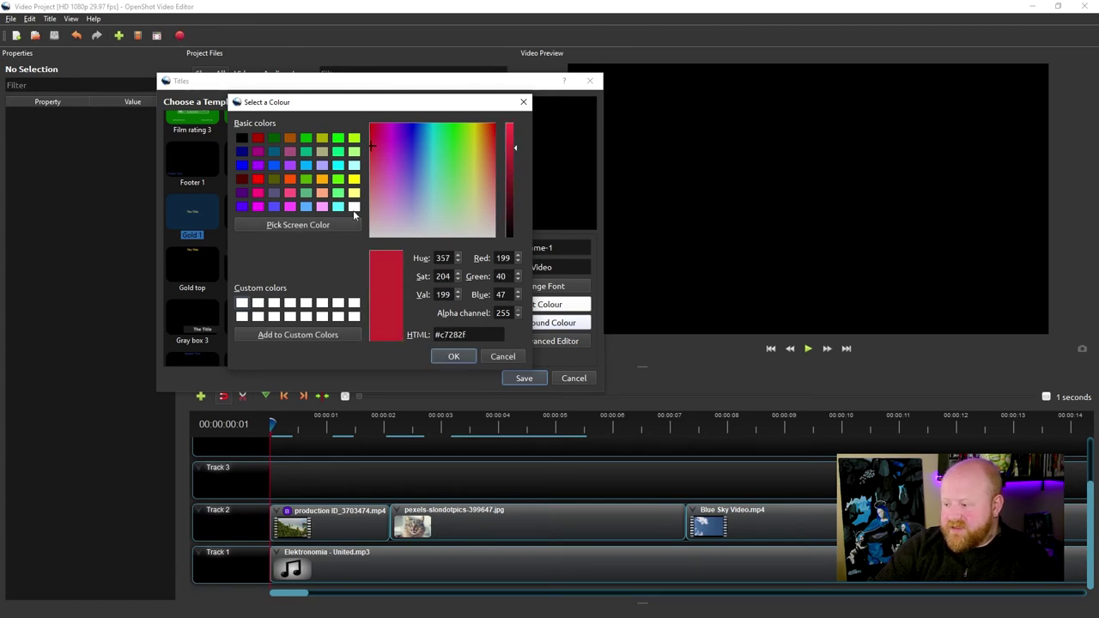
pyautogui.click(453, 355)
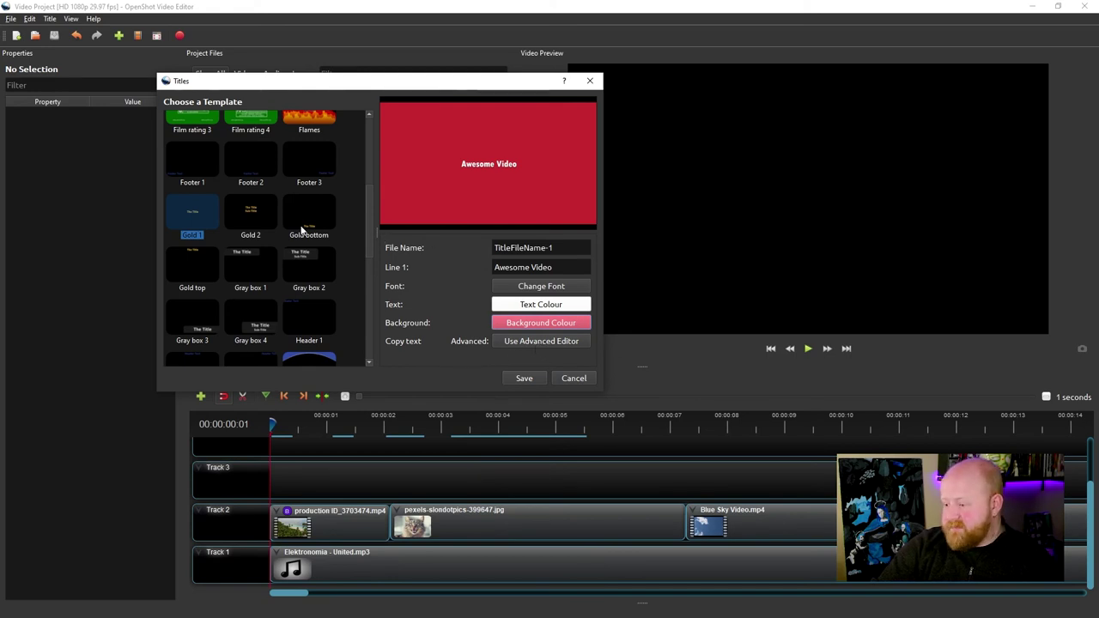
pyautogui.click(526, 378)
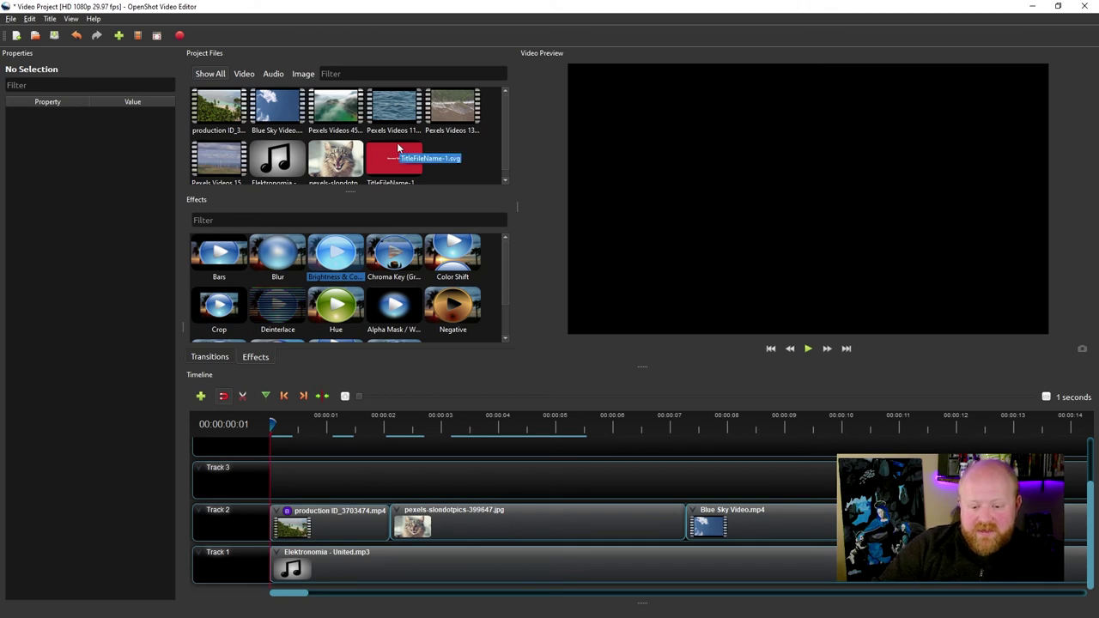
# Step: Place TitleFileName-1.svg at the start of Track 3 and trim it to 1.30 seconds
pyautogui.moveTo(399, 144); pyautogui.dragTo(269, 468)
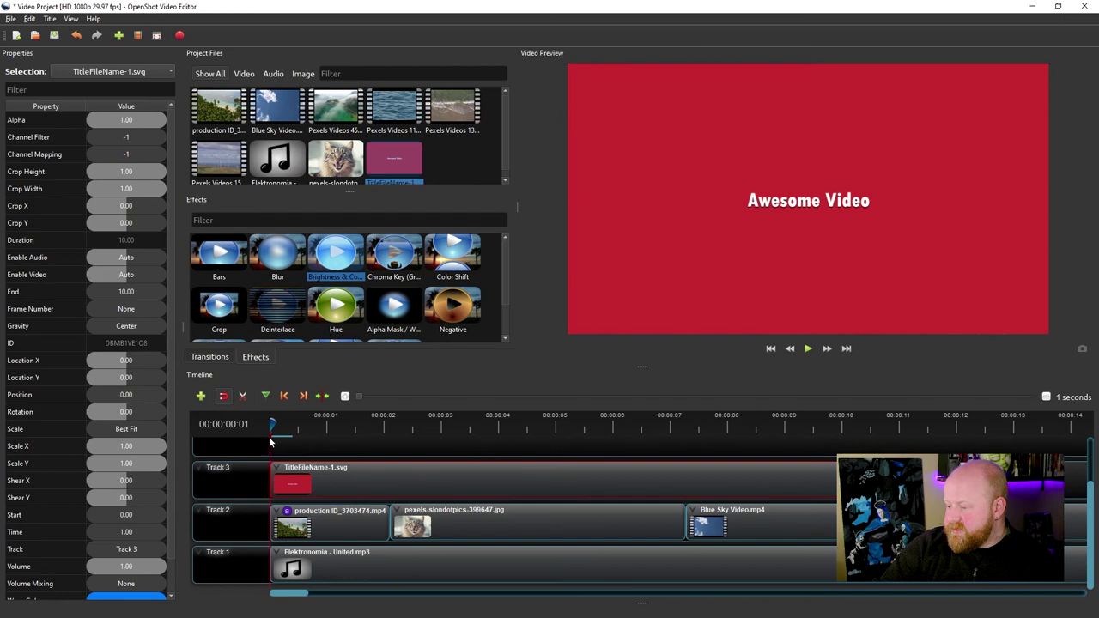
pyautogui.moveTo(270, 427); pyautogui.dragTo(304, 427)
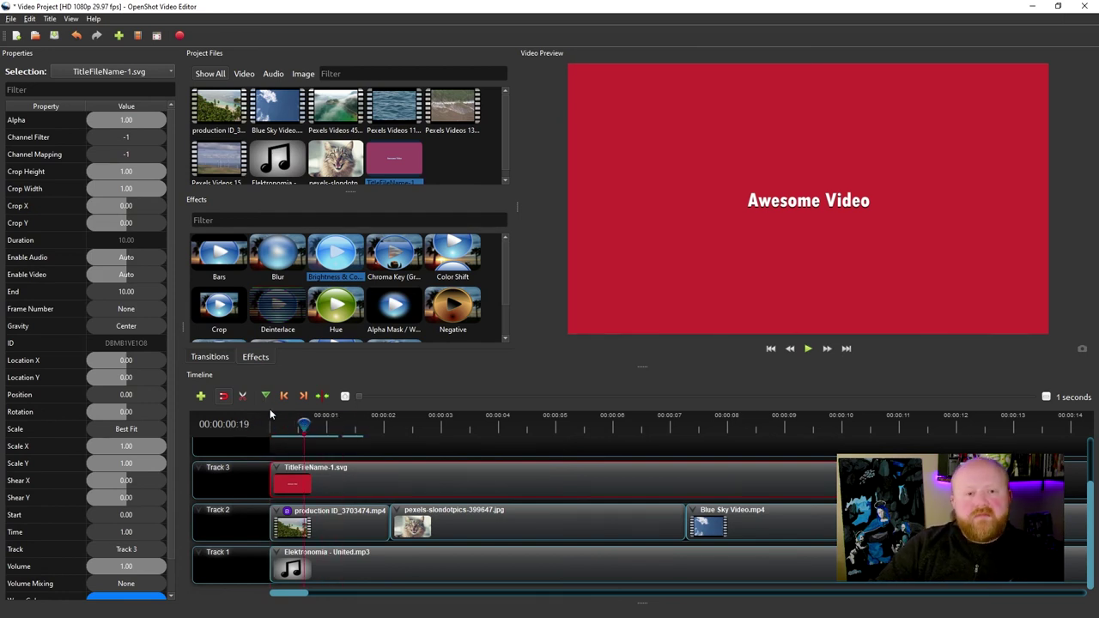
pyautogui.moveTo(834, 478); pyautogui.dragTo(344, 479)
pyautogui.moveTo(303, 427)
pyautogui.mouseDown()
pyautogui.moveTo(360, 427)
pyautogui.moveTo(270, 430)
pyautogui.moveTo(284, 427)
pyautogui.mouseUp()
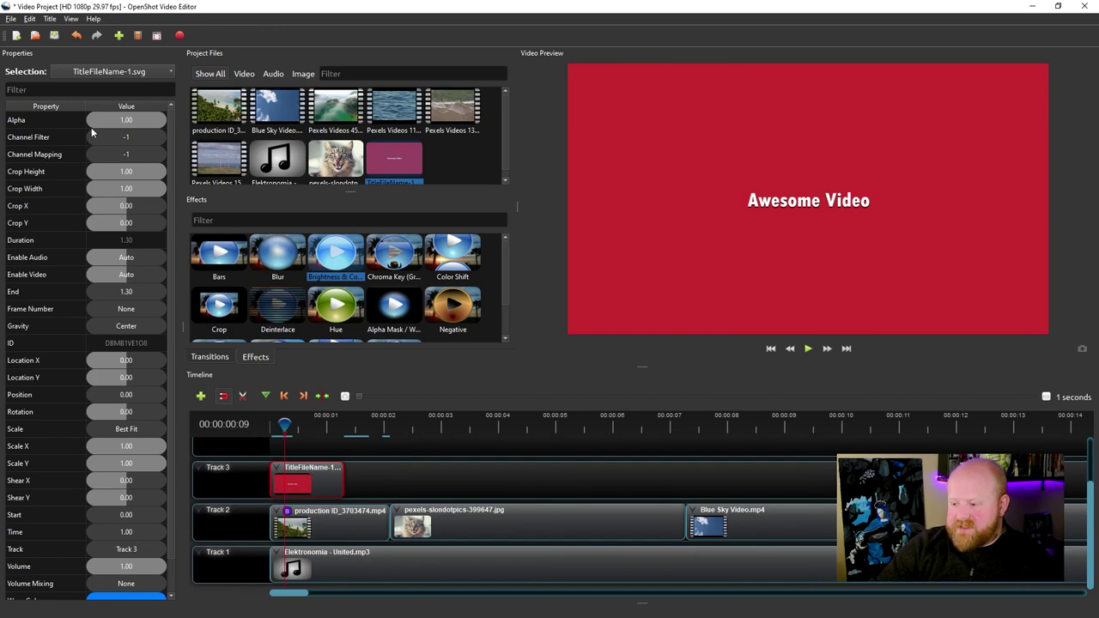
pyautogui.moveTo(127, 121); pyautogui.dragTo(176, 121)
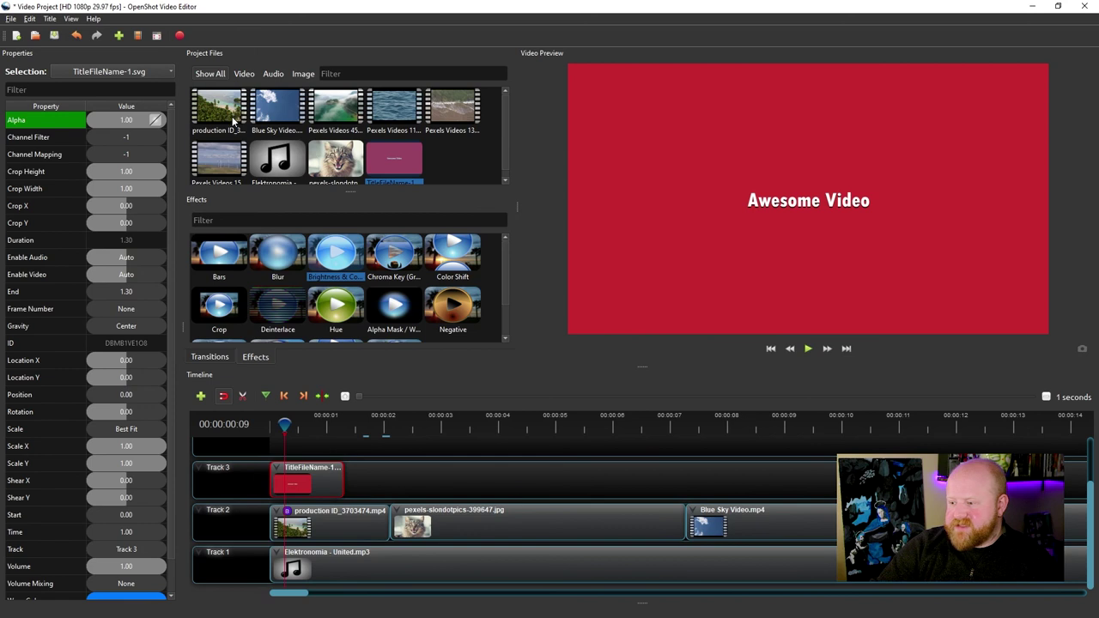
pyautogui.scroll(-1, 45, 187)
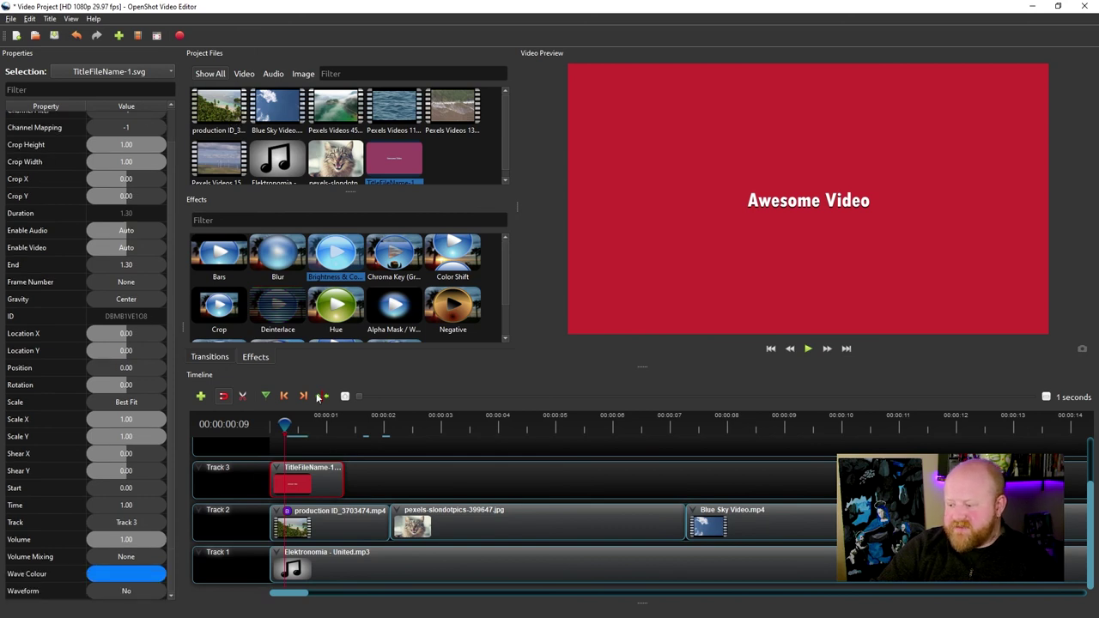